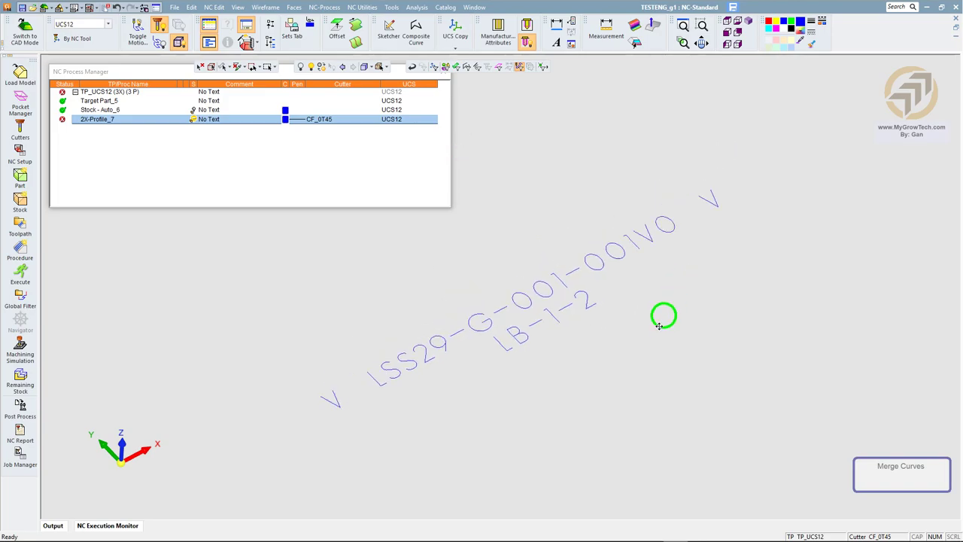
- Pan the view down and back up to frame the engraved text lettering
middle_drag(662, 314, 636, 379)
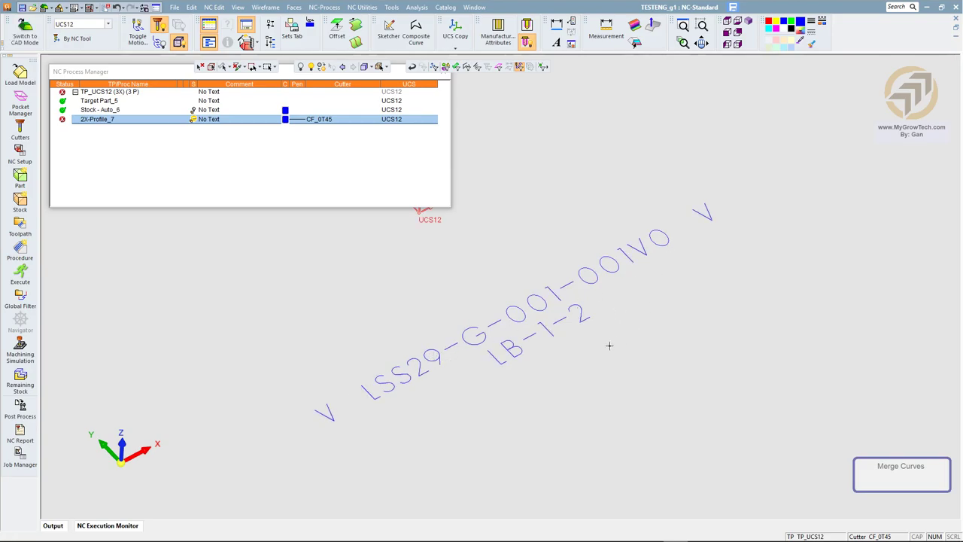
middle_drag(610, 345, 602, 305)
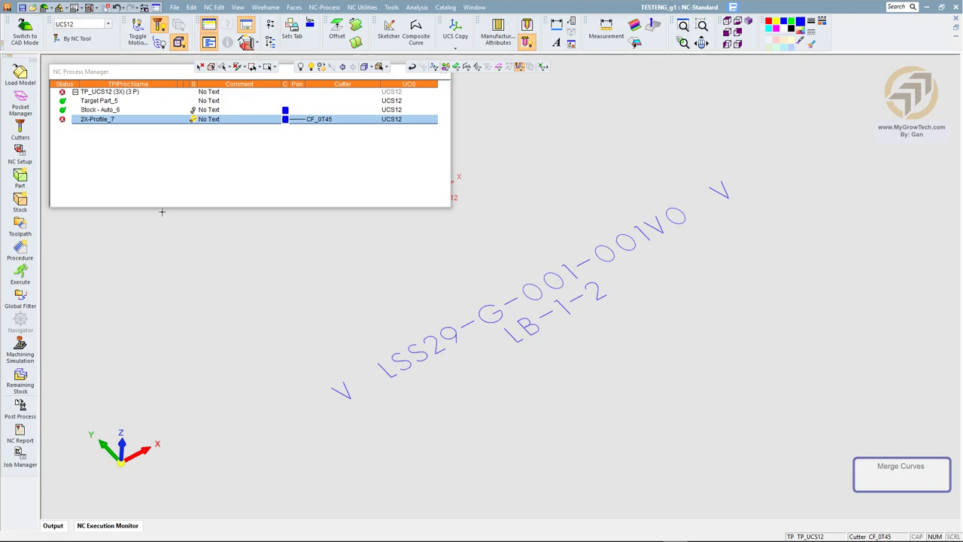
- Open 2X-Profile_7's contours in Multi Contours mode and set Contours Creation Max. Gap to 0.1
double_click(97, 120)
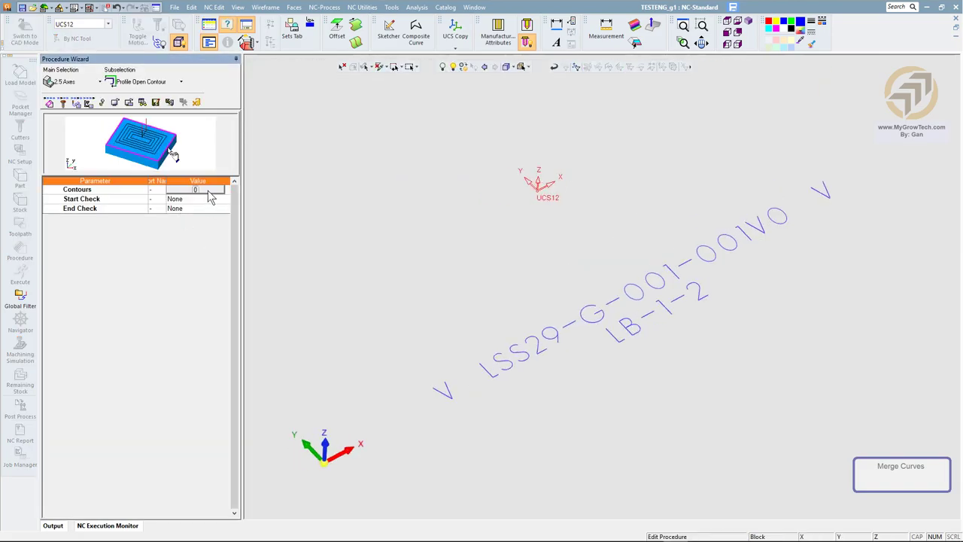
click(211, 193)
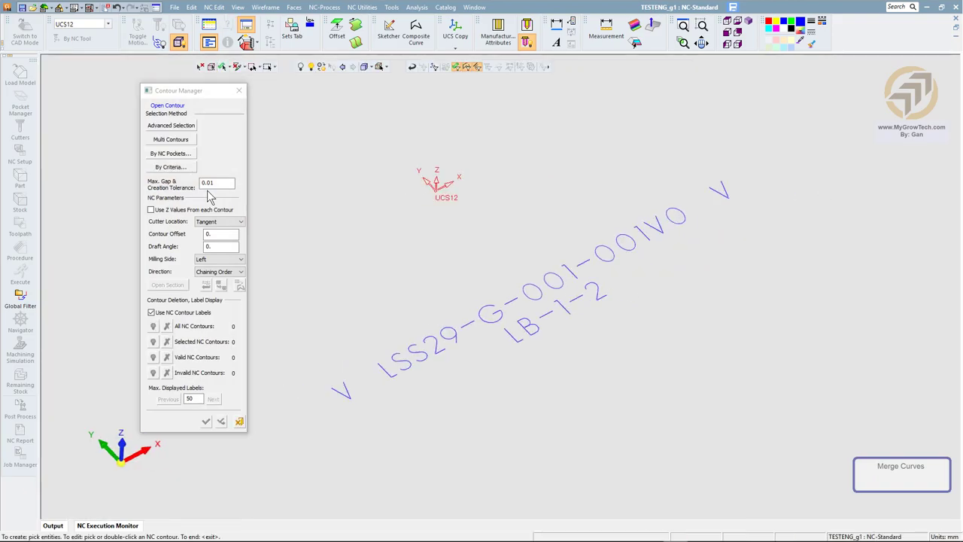
click(164, 139)
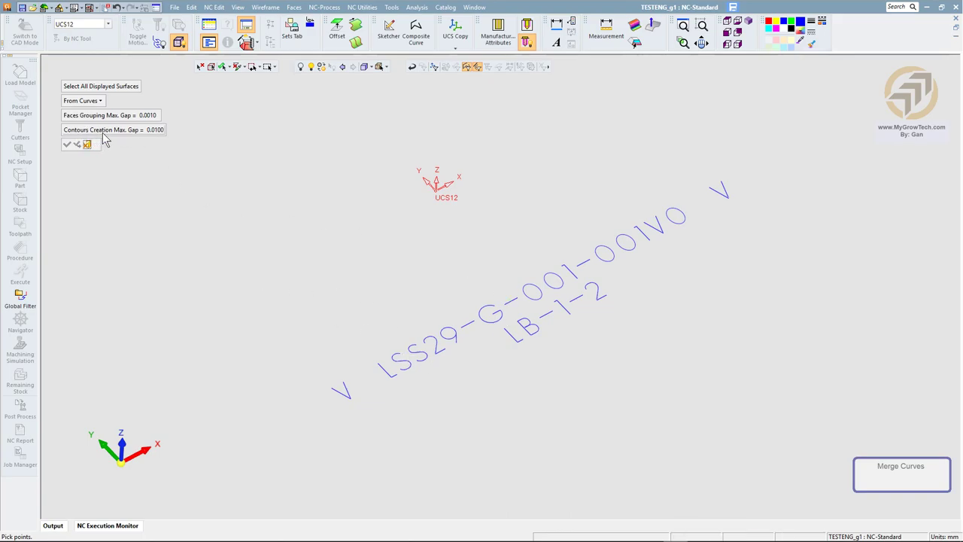
click(119, 131)
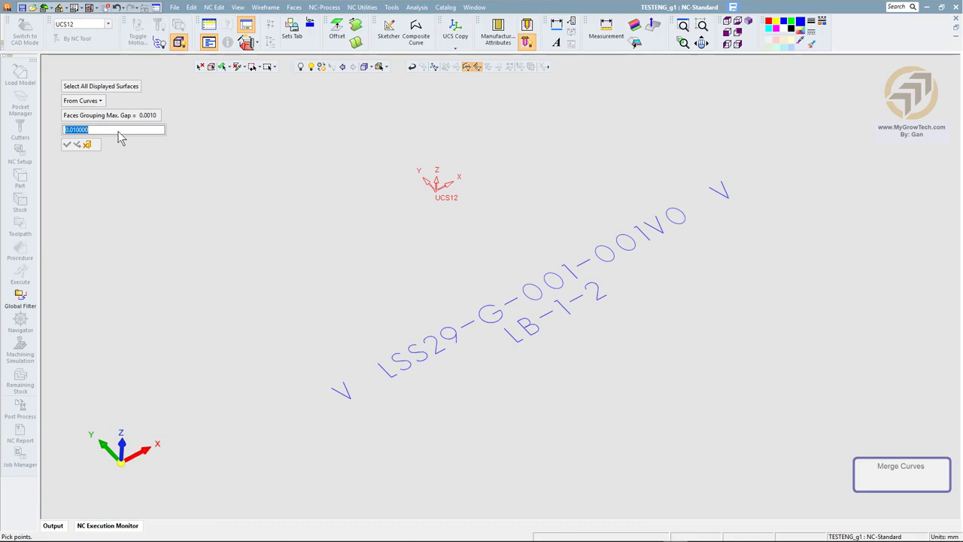
text(.1)
key(Return)
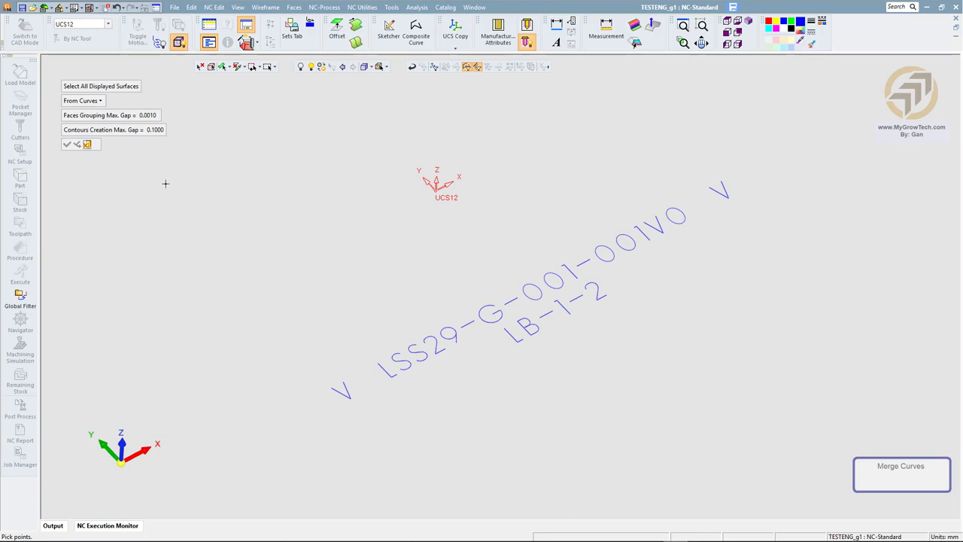
- Box-select the engraved text curves to build 16 contours, and orbit to inspect them
drag(275, 140, 791, 452)
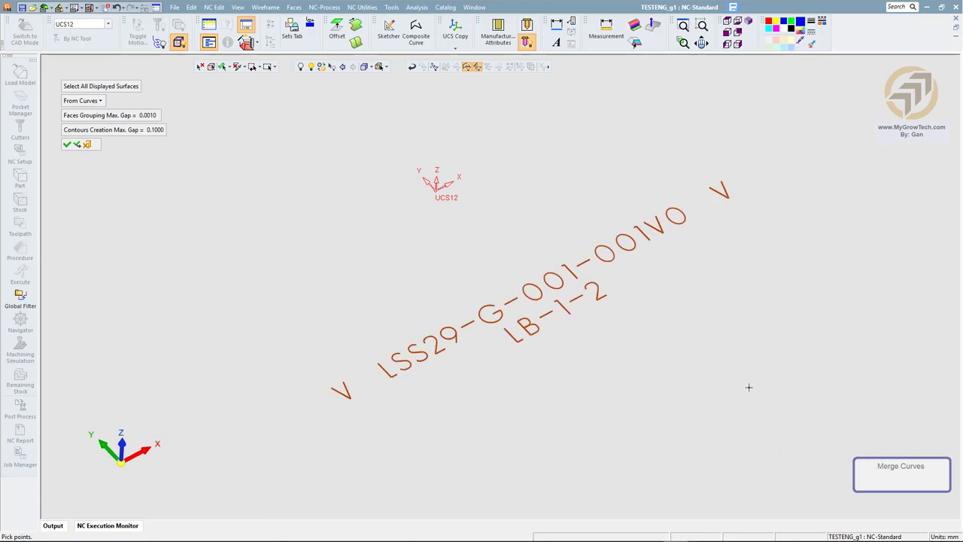
middle_click(550, 151)
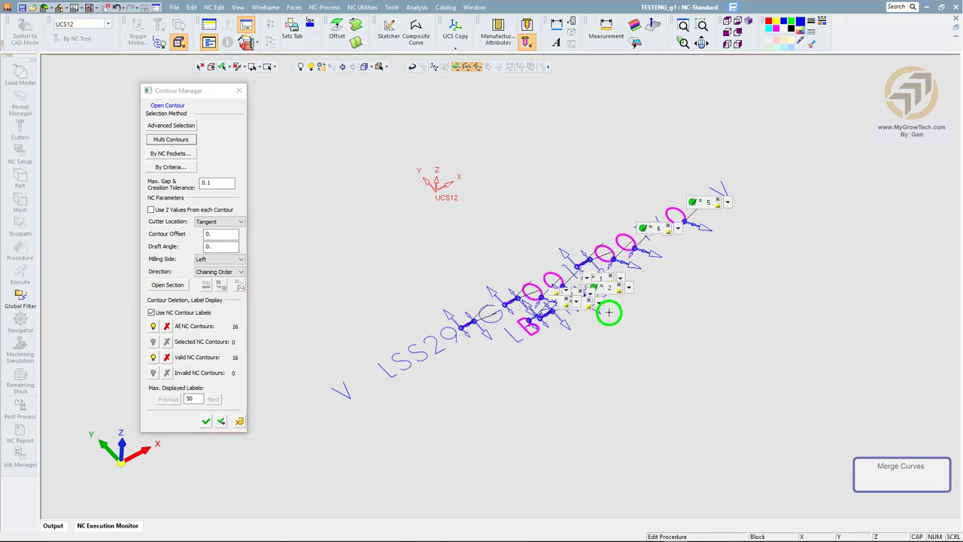
middle_drag(544, 393, 692, 198)
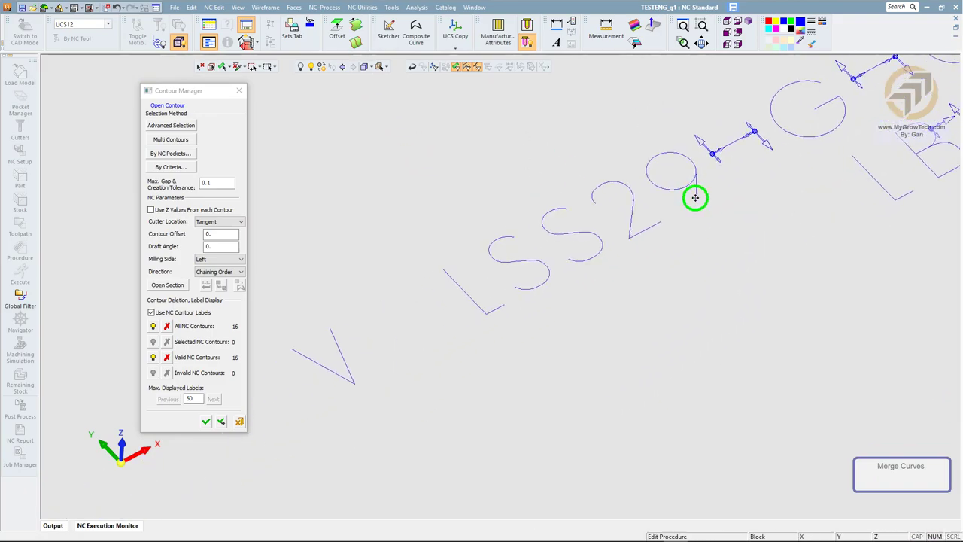
middle_drag(764, 164, 426, 370)
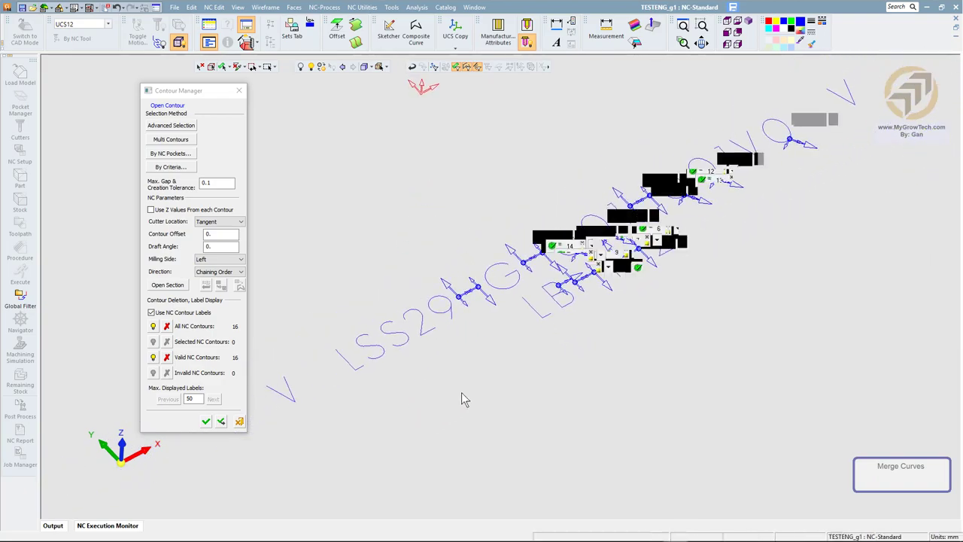
- Accept the contours and close the Procedure Wizard back to the NC process list
middle_click(717, 293)
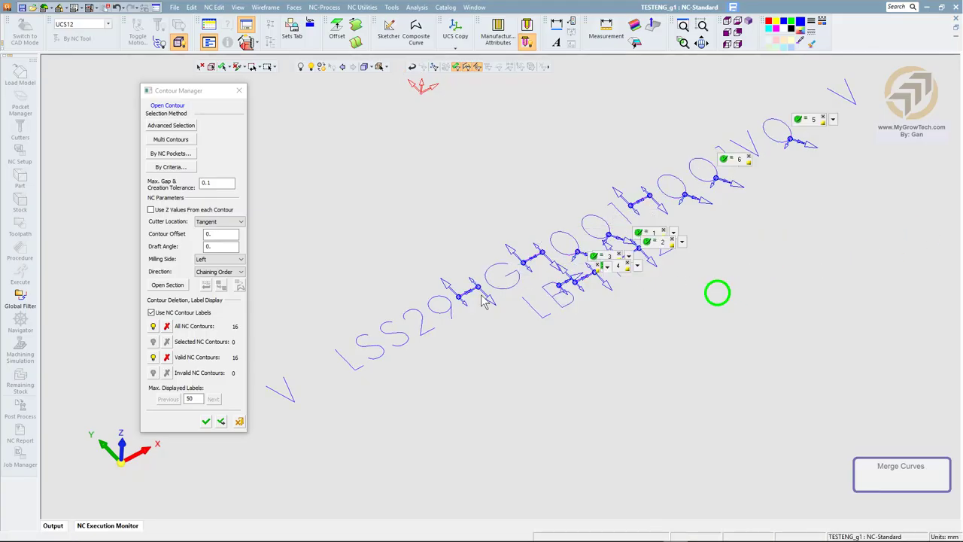
click(239, 422)
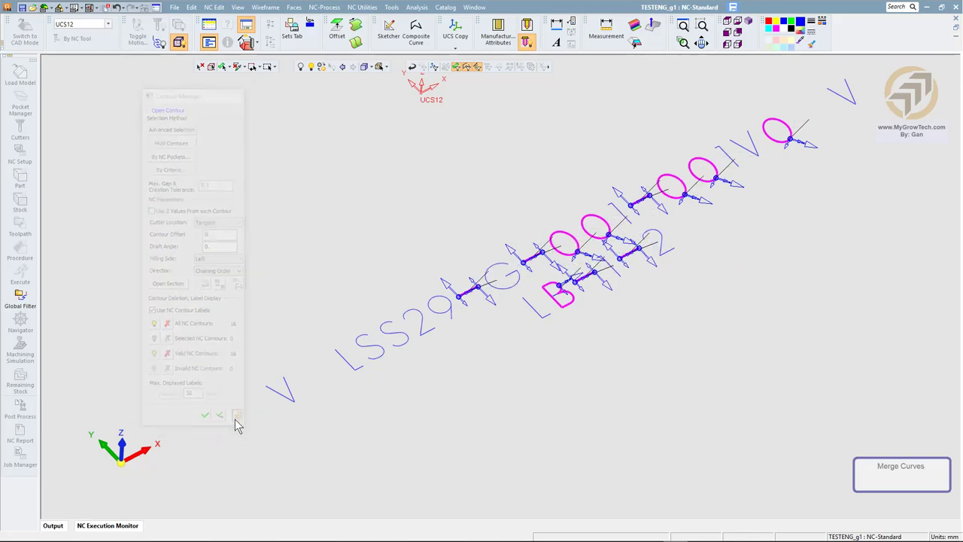
click(196, 102)
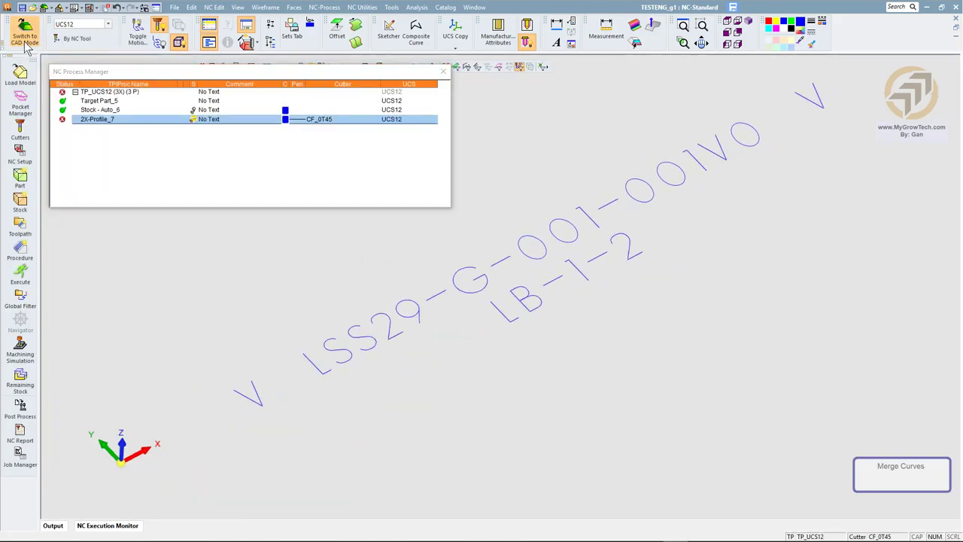
- Switch the part to CAD mode
click(25, 33)
scroll(387, 266, down, 4)
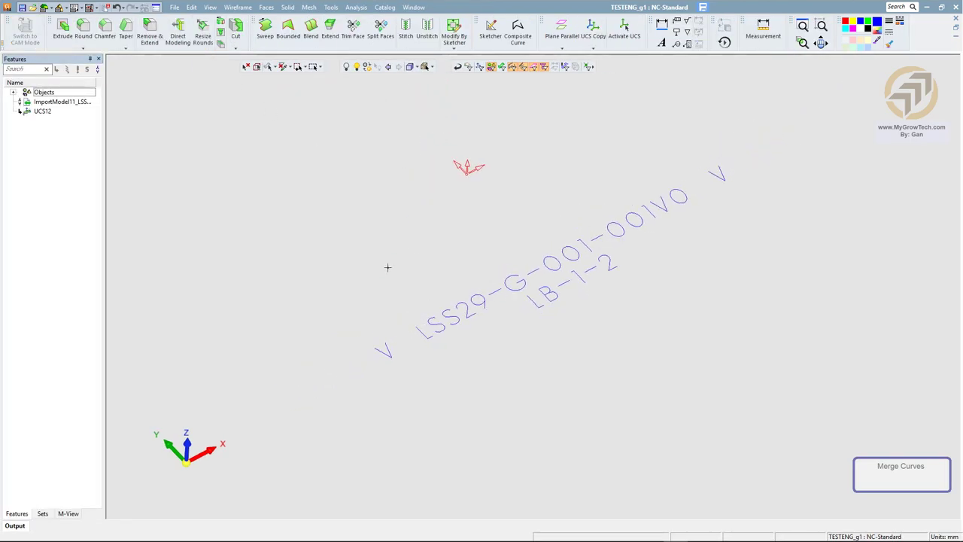
scroll(368, 166, up, 4)
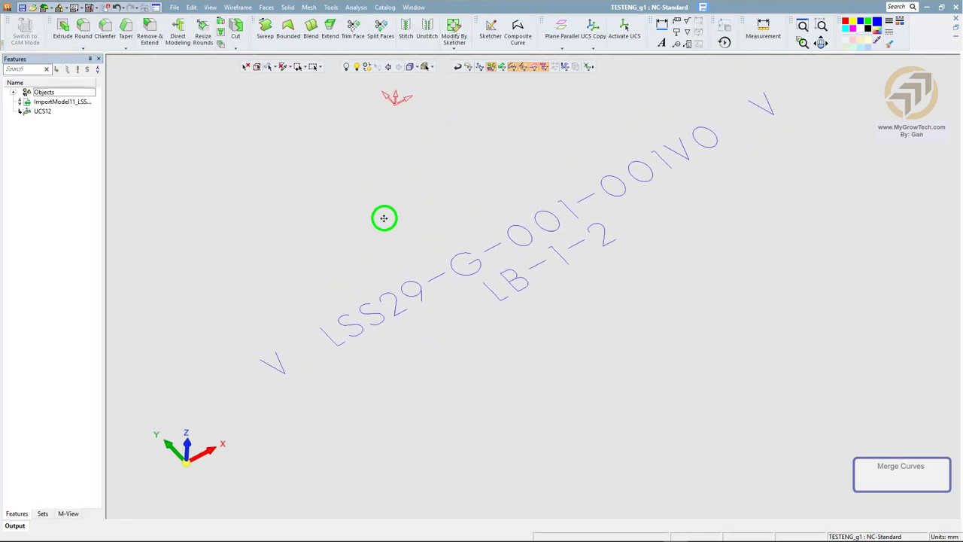
- Start Wireframe Merge/Unmerge Wires with the Merge option, and bring up its F1 help
click(239, 7)
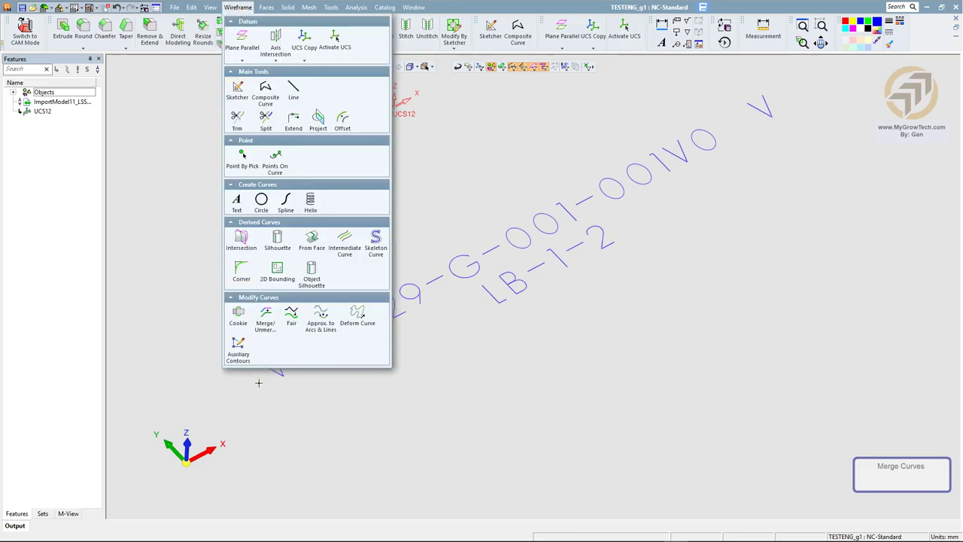
click(269, 315)
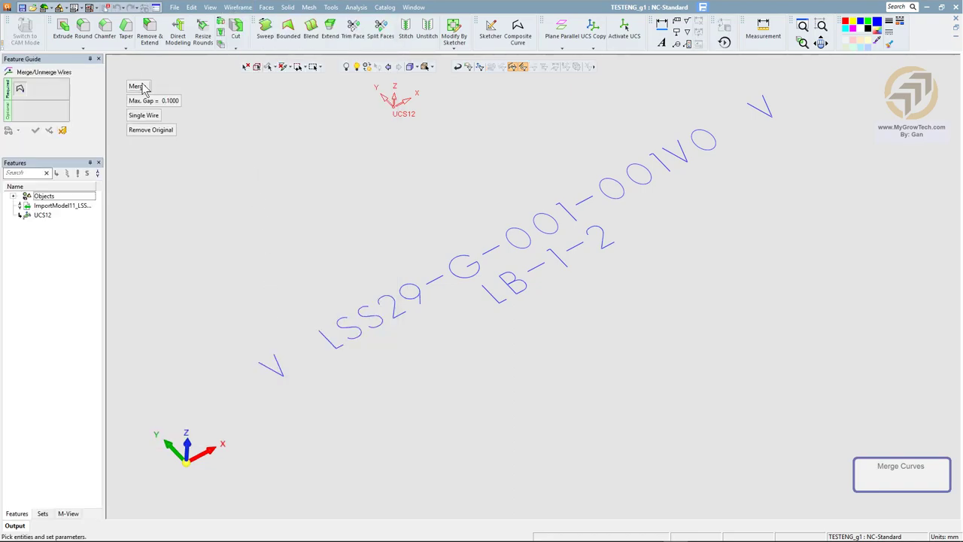
click(140, 87)
click(140, 87)
key(F1)
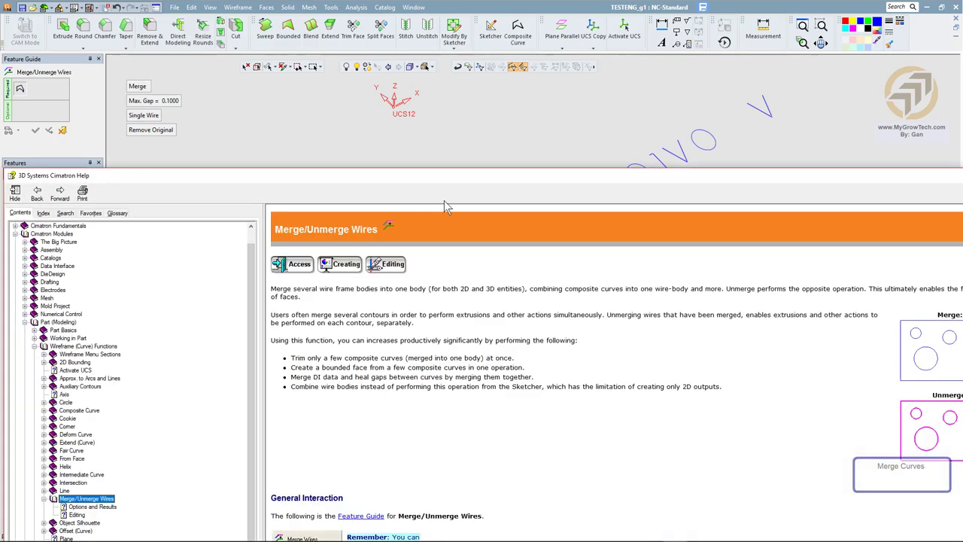
- Reposition the Merge/Unmerge Wires help window higher and to the right
drag(458, 176, 279, 72)
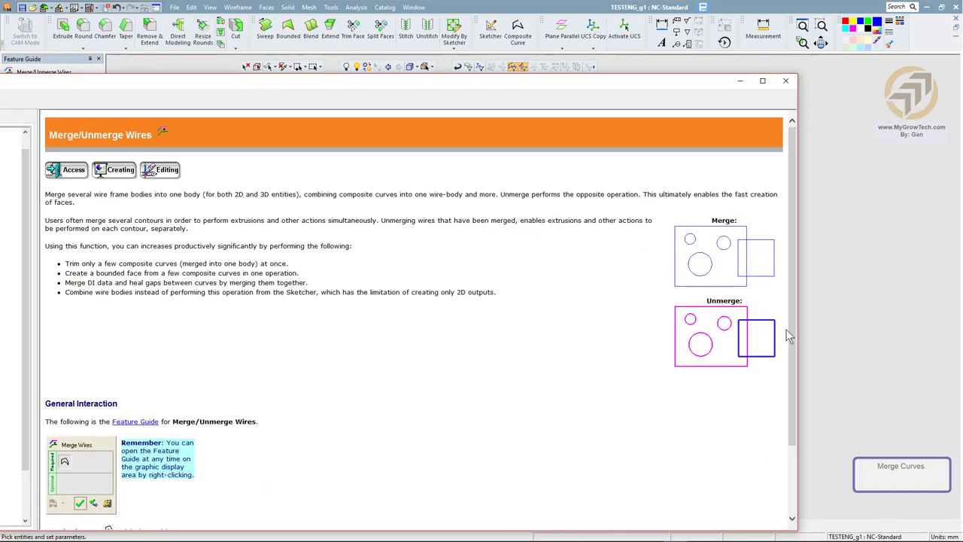
scroll(419, 374, down, 3)
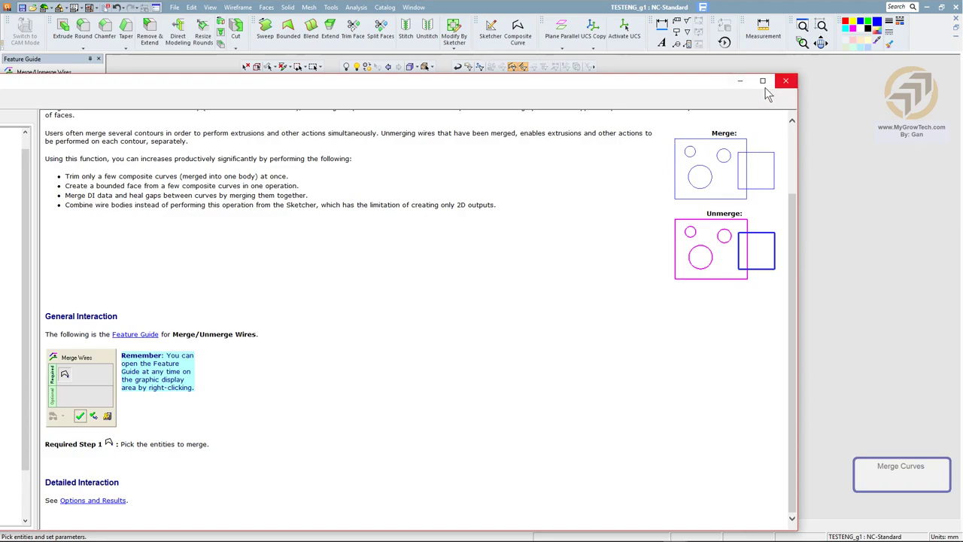
drag(610, 85, 686, 25)
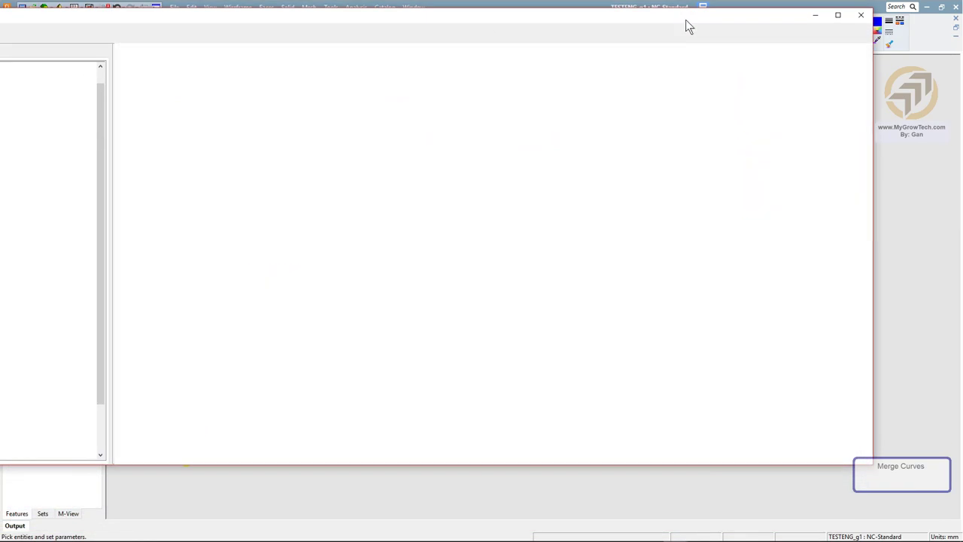
- Read the Options and Results help page with the Combine and Merge examples expanded
click(189, 434)
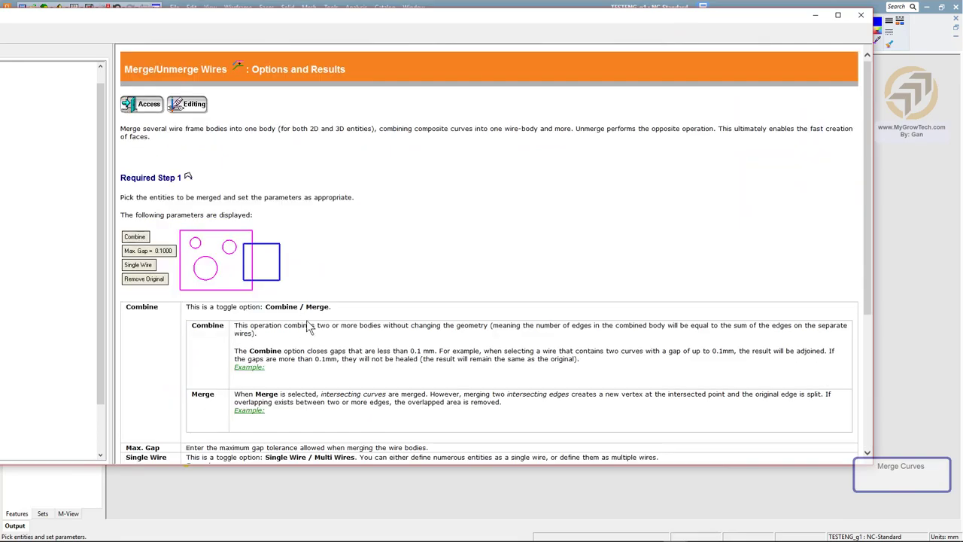
scroll(335, 307, down, 3)
scroll(335, 307, up, 3)
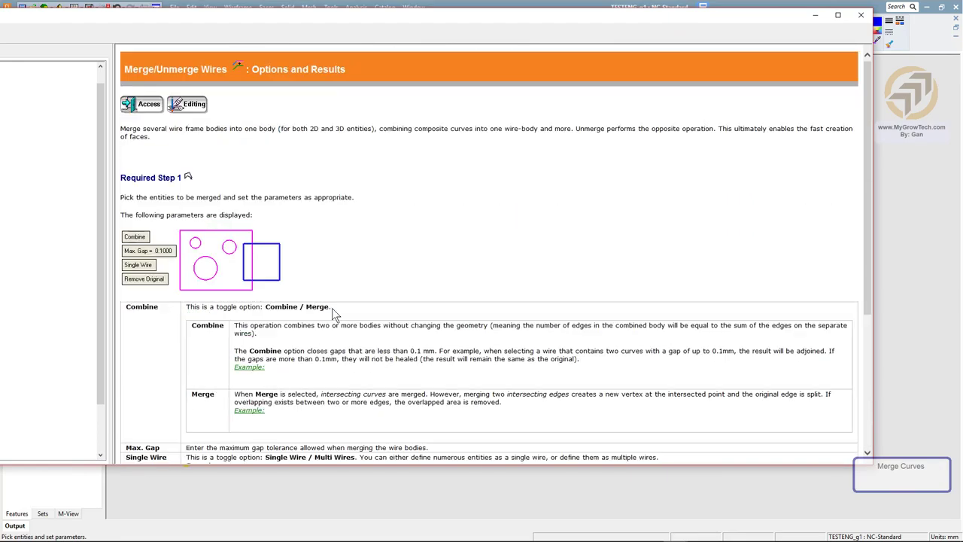
click(250, 369)
scroll(413, 308, down, 5)
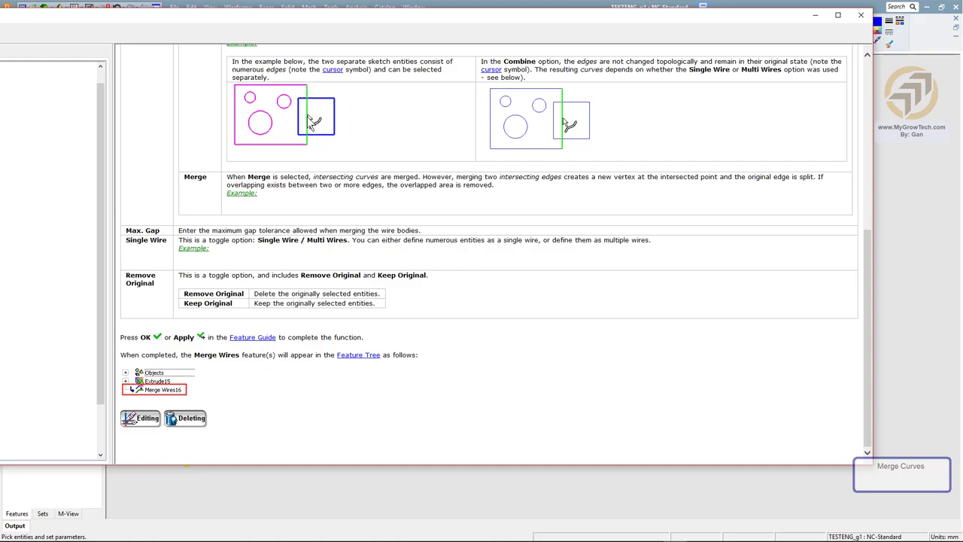
click(246, 194)
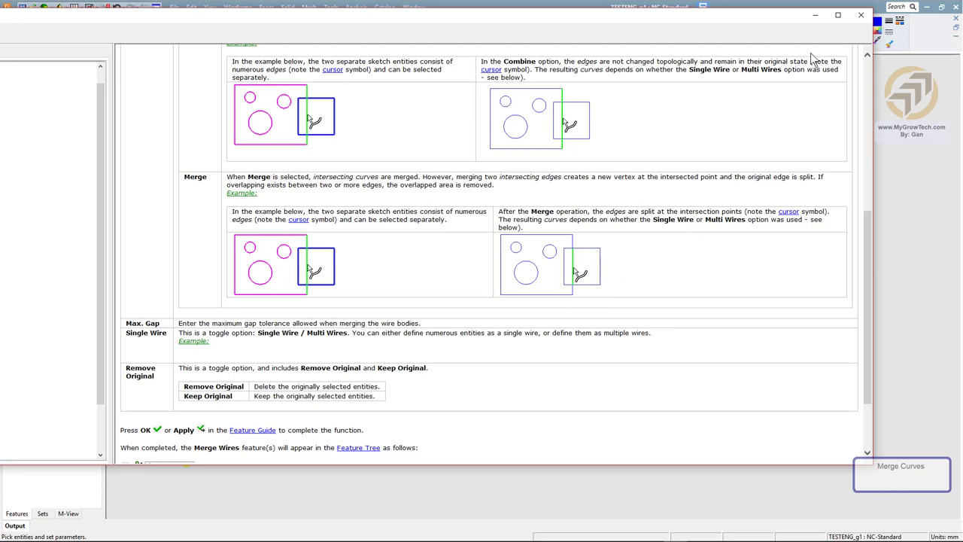
- Close help, box-select all engraved text curves, and apply the merge into joined wires
click(861, 15)
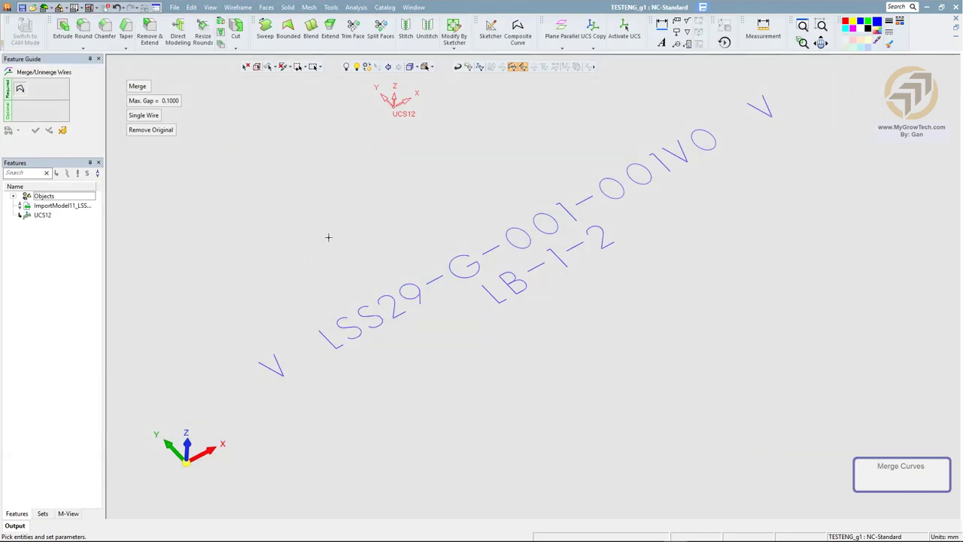
scroll(372, 142, down, 4)
drag(369, 166, 808, 423)
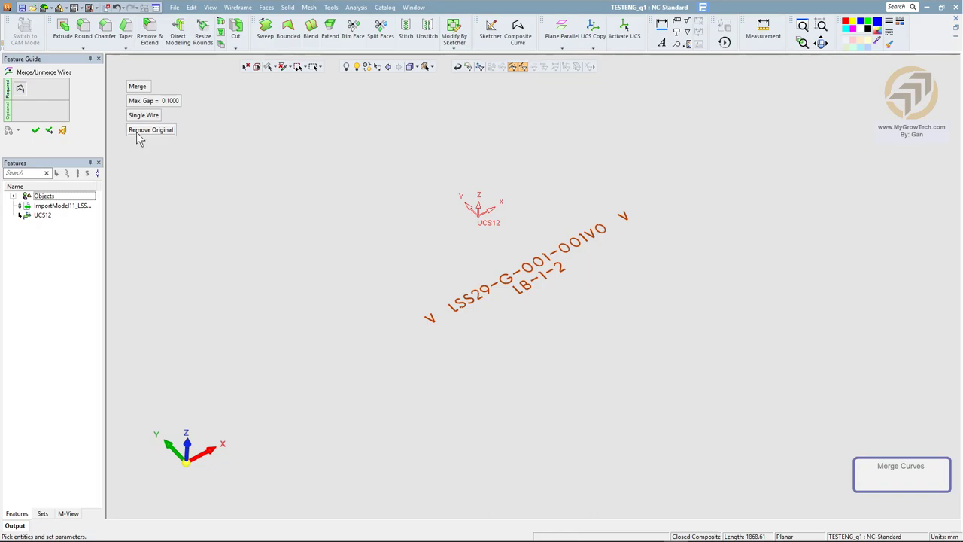
click(34, 130)
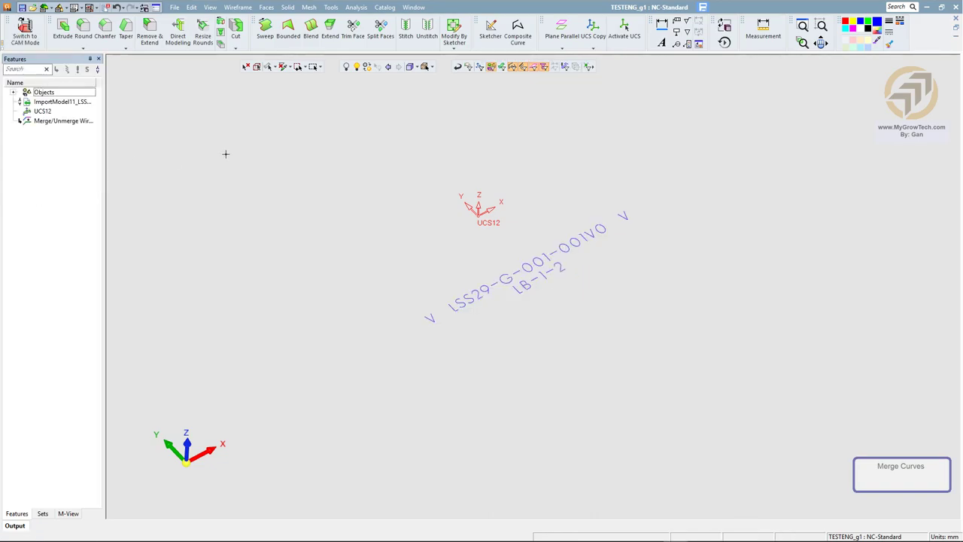
middle_drag(763, 329, 713, 190)
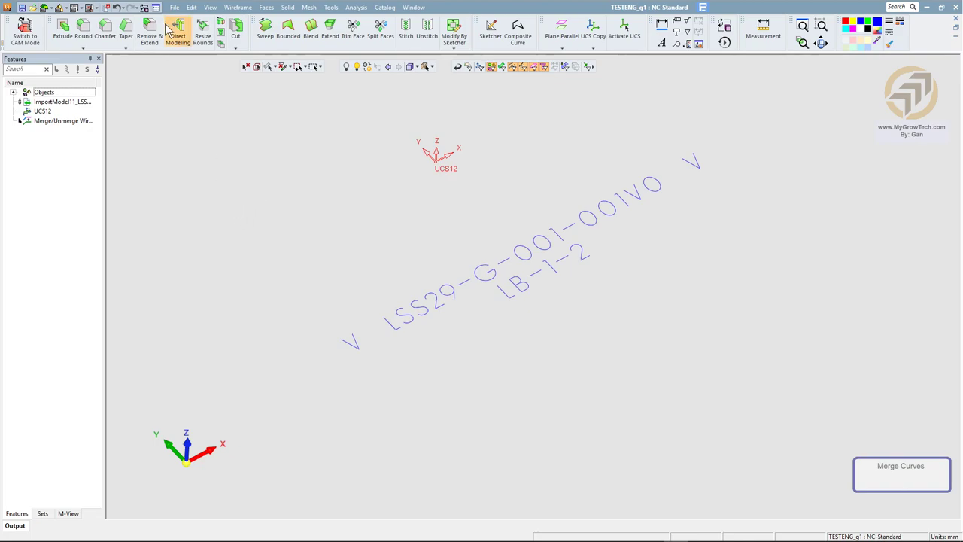
- Switch to CAM mode and reopen 2X-Profile_7's contours in Multi Contours mode
click(24, 30)
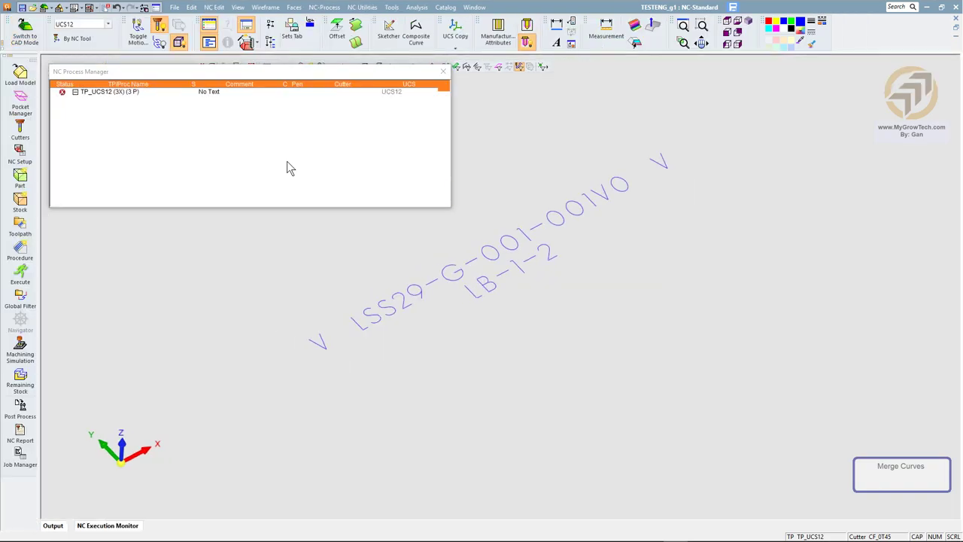
click(93, 120)
double_click(93, 120)
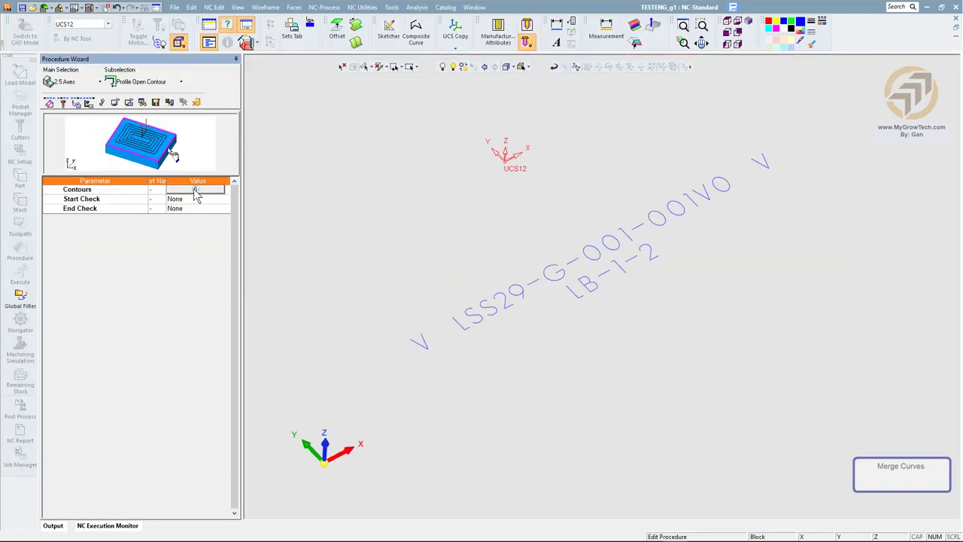
click(193, 189)
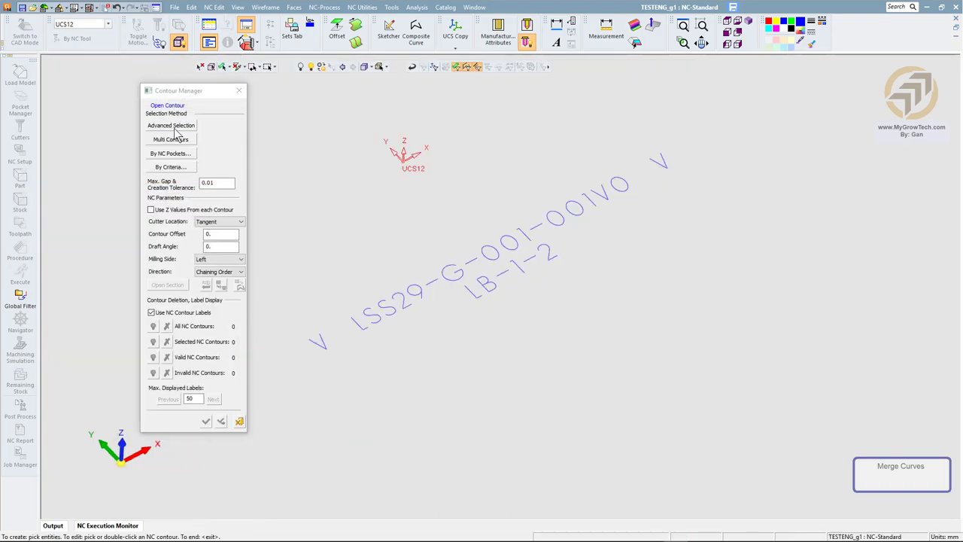
click(172, 141)
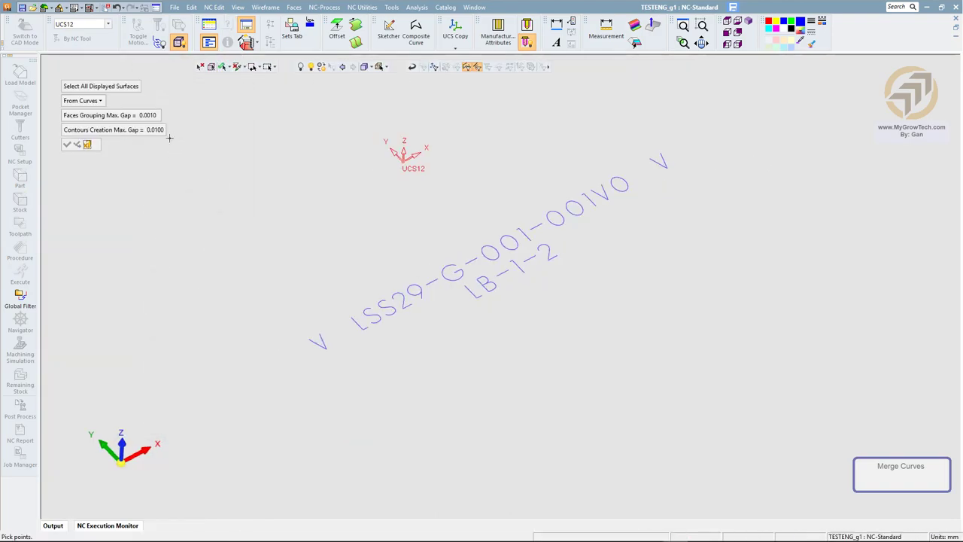
- Set the creation max gap to 0.1 and box-select all text curves into 27 contours
click(144, 131)
text(0.1)
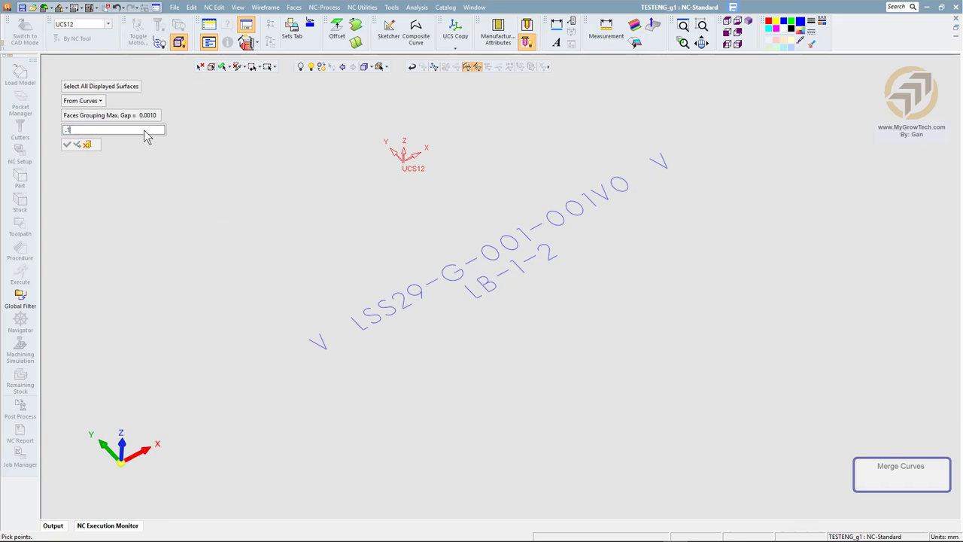
key(Return)
drag(242, 116, 771, 390)
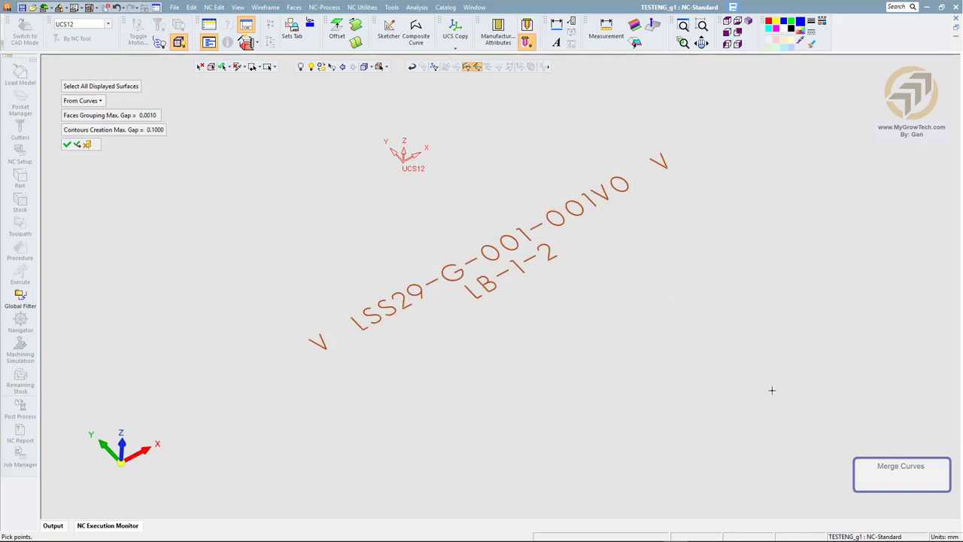
middle_click(705, 306)
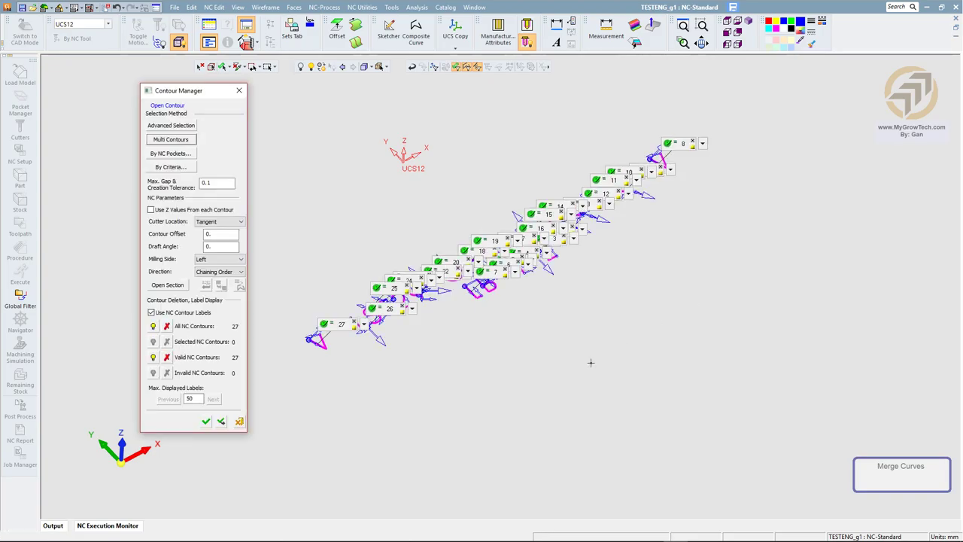
- Rotate the view to check the 27 contour labels, then accept them in Contour Manager
mouse_move(591, 363)
middle_down()
mouse_move(633, 333)
mouse_move(654, 236)
mouse_move(612, 277)
mouse_move(611, 251)
middle_up()
middle_drag(611, 252, 451, 110)
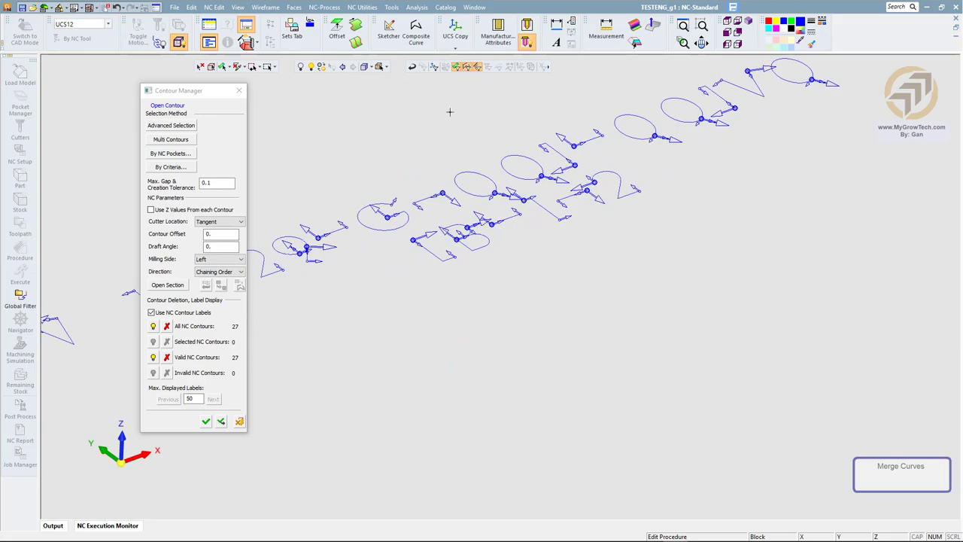
middle_drag(371, 150, 615, 150)
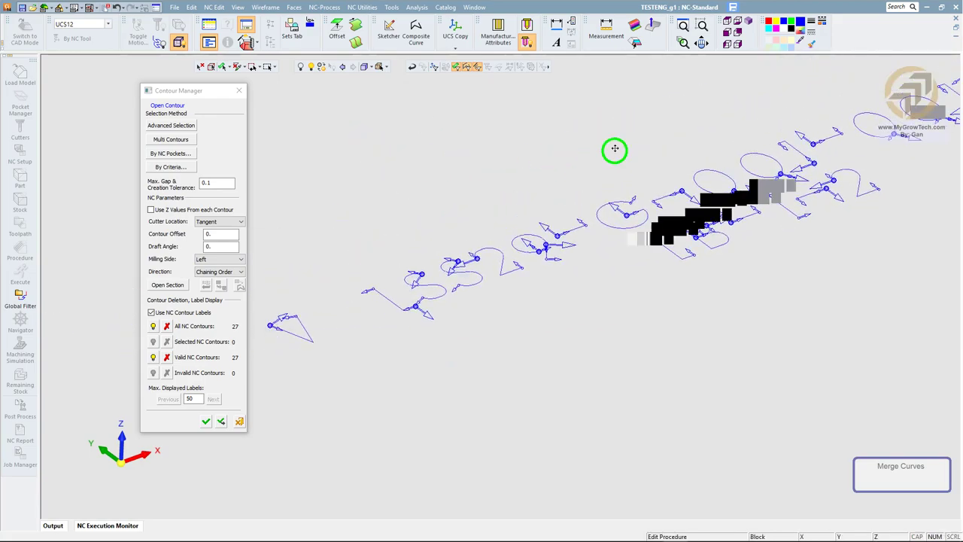
click(205, 422)
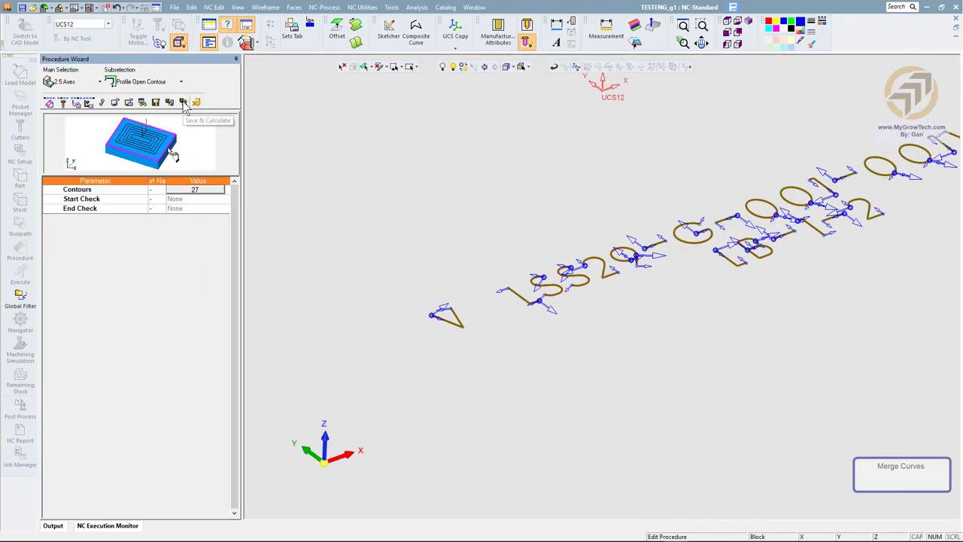
- Save and calculate 2X-Profile_7, display its toolpath, and zoom and rotate to inspect it
click(184, 103)
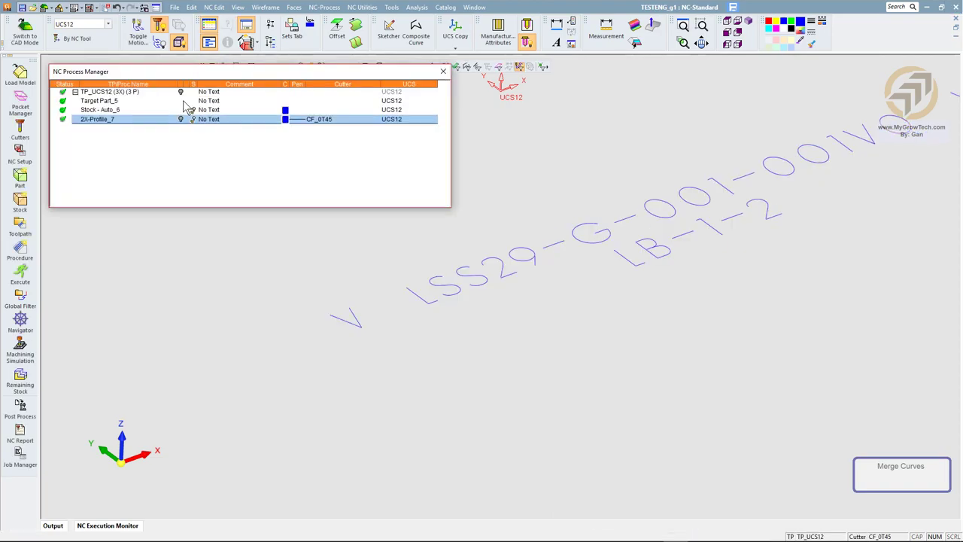
click(182, 120)
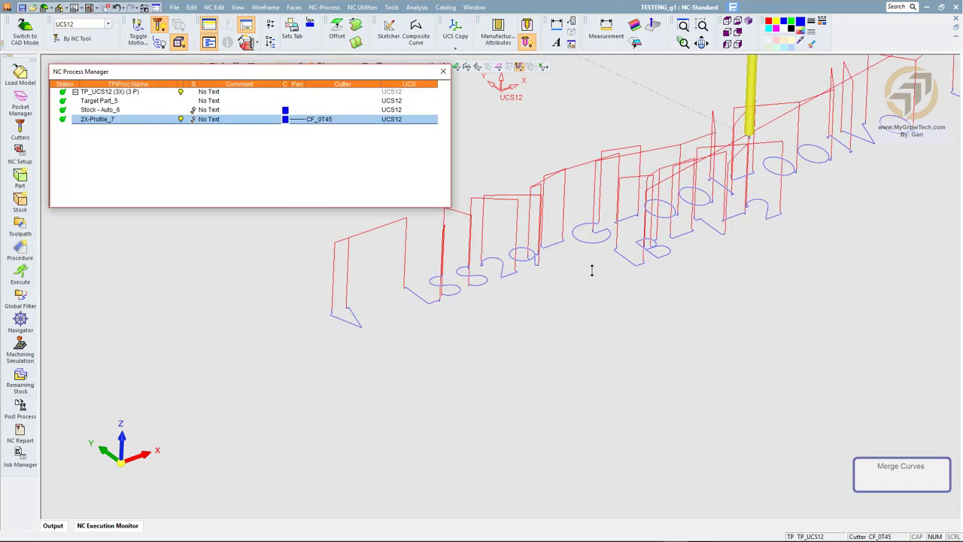
scroll(591, 271, down, 3)
middle_drag(705, 254, 742, 237)
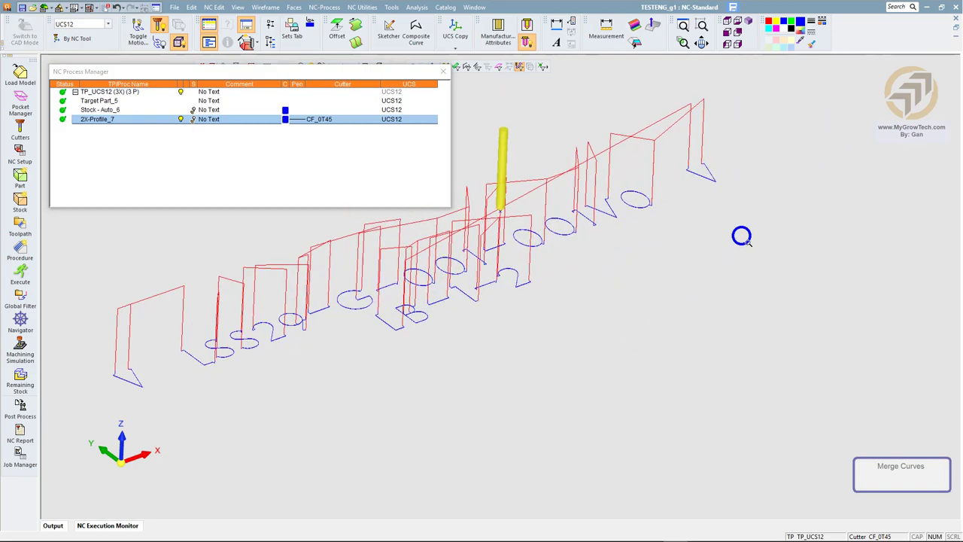
middle_drag(593, 325, 623, 333)
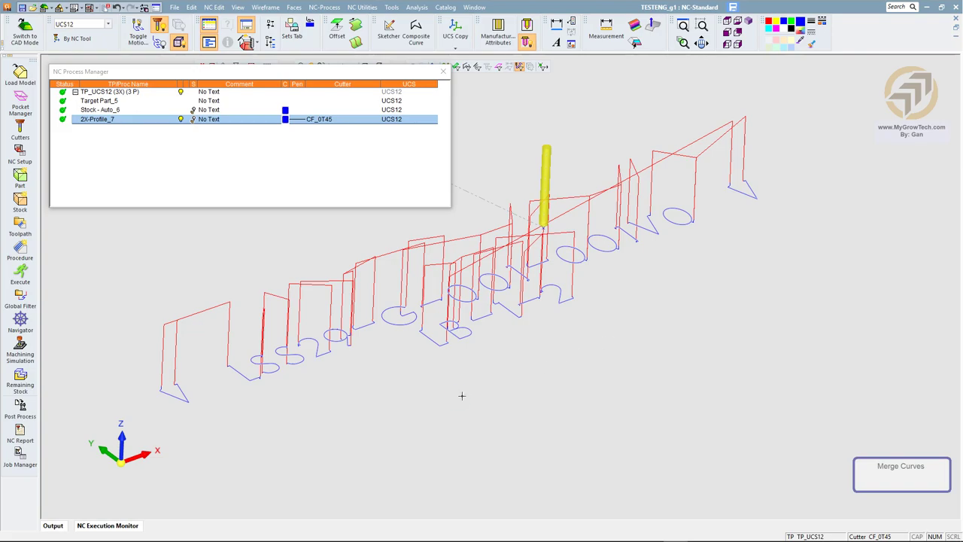
scroll(462, 395, up, 5)
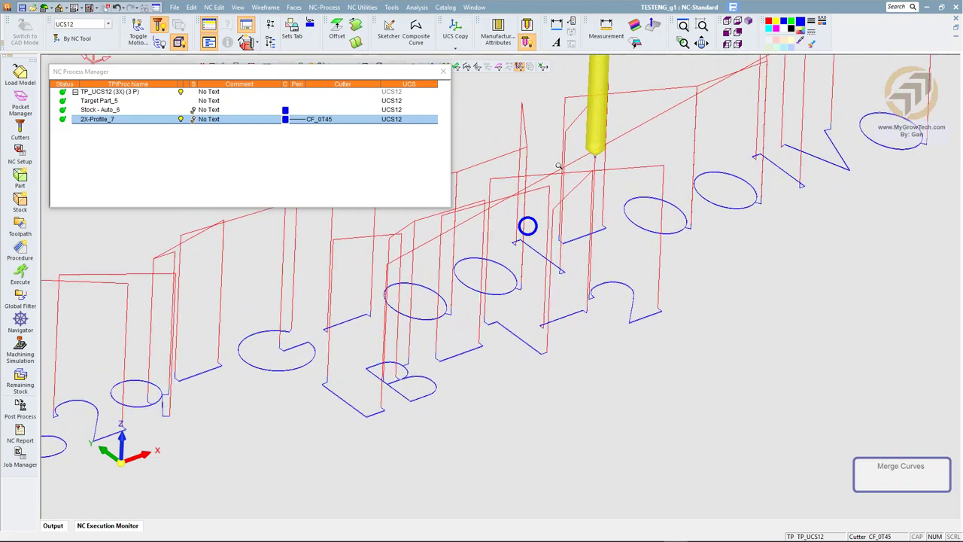
scroll(565, 189, up, 2)
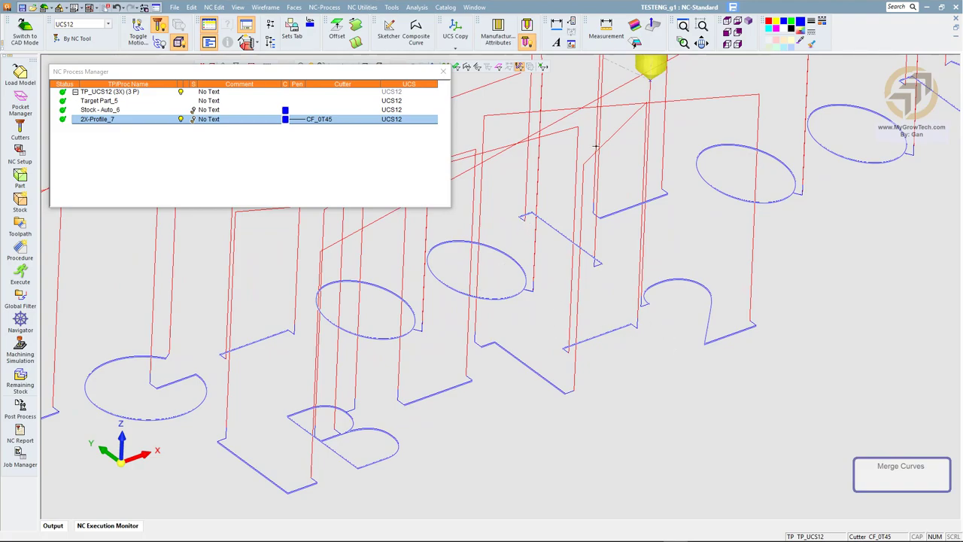
scroll(595, 147, down, 2)
scroll(409, 275, down, 2)
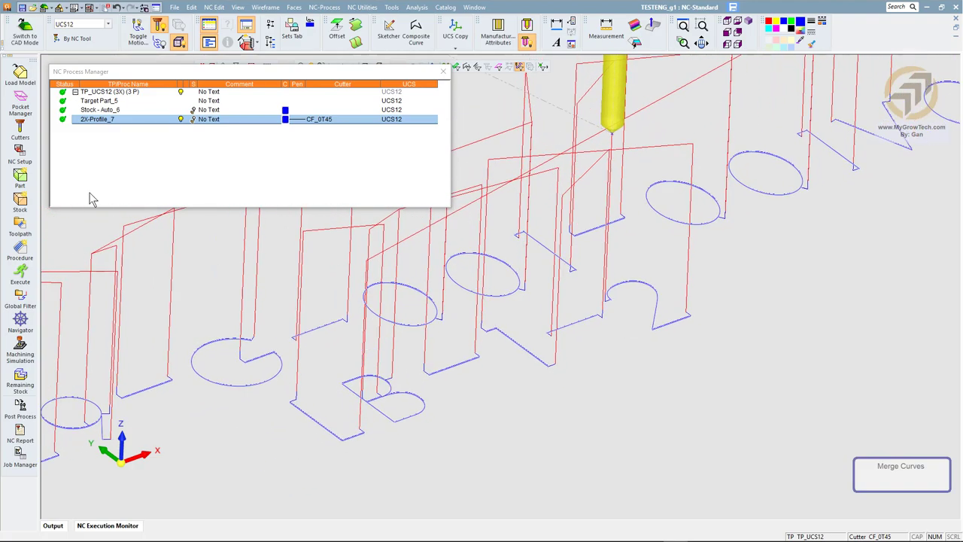
- Reopen 2X-Profile_7, set Approach and Retract distances to 0, and save and calculate
double_click(102, 120)
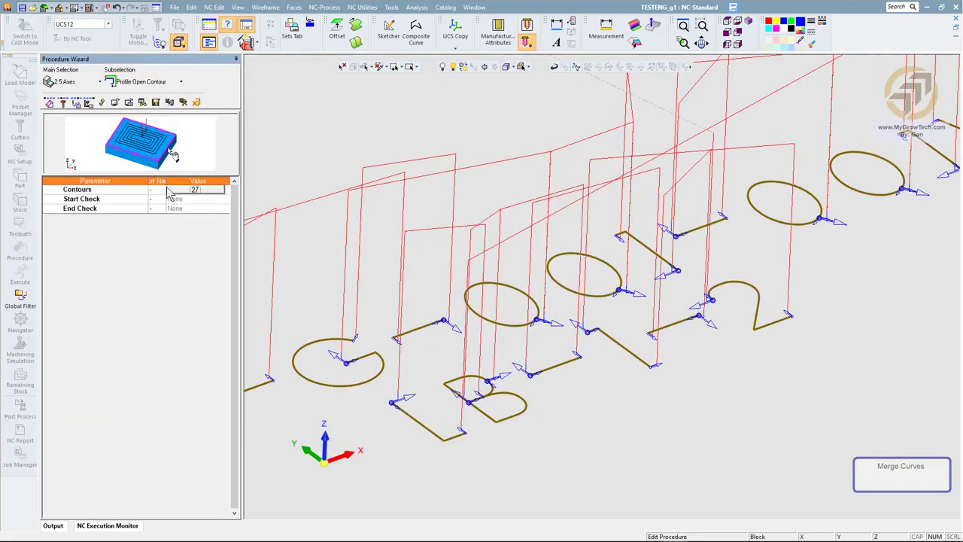
click(76, 104)
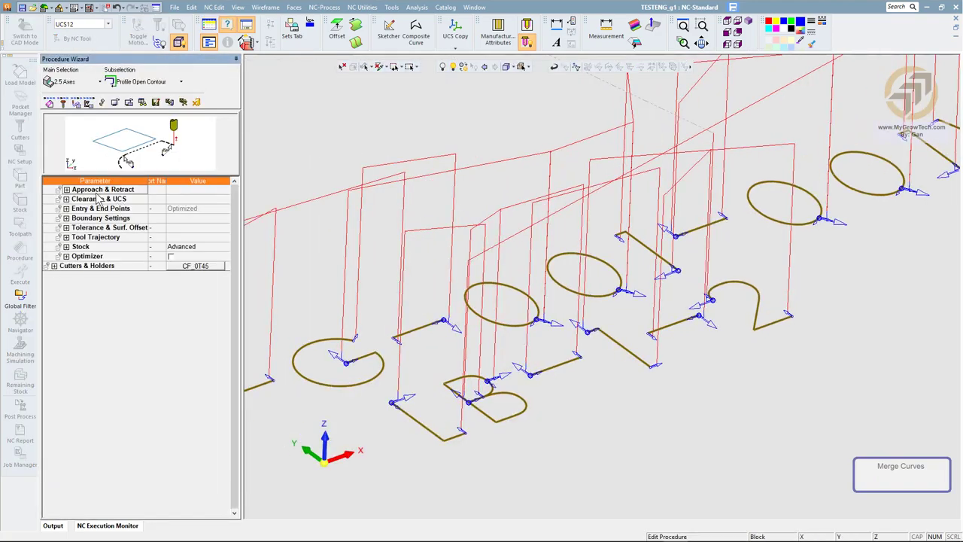
click(66, 190)
click(177, 210)
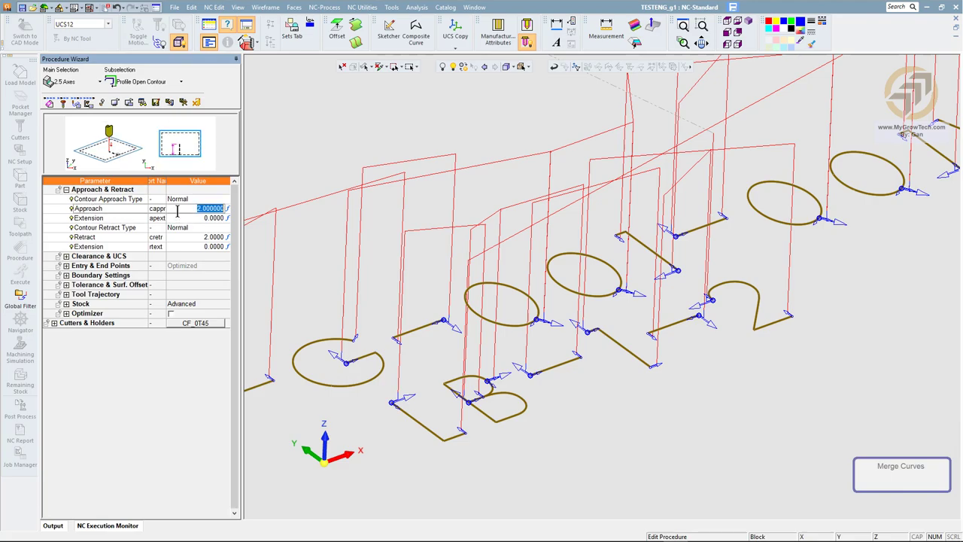
text(0)
key(Return)
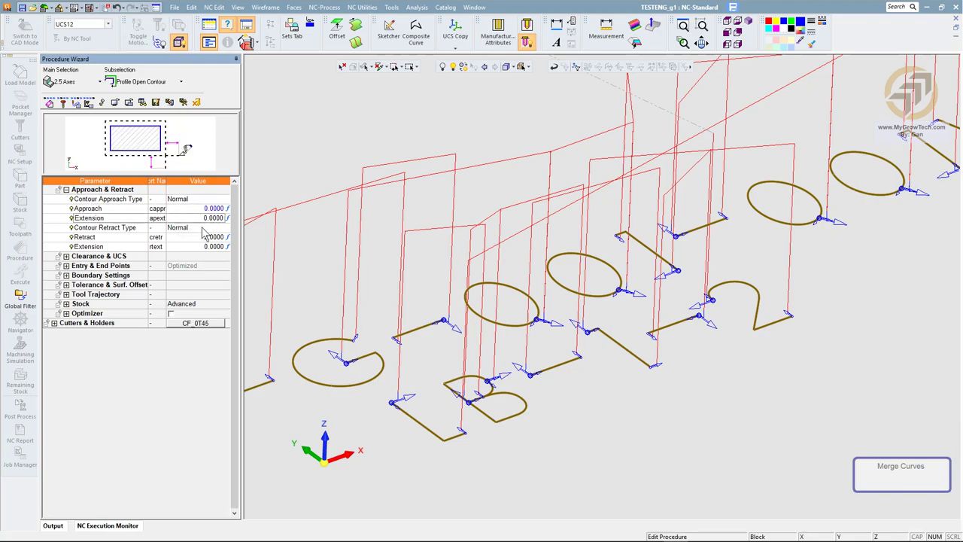
click(194, 237)
text(0)
key(Return)
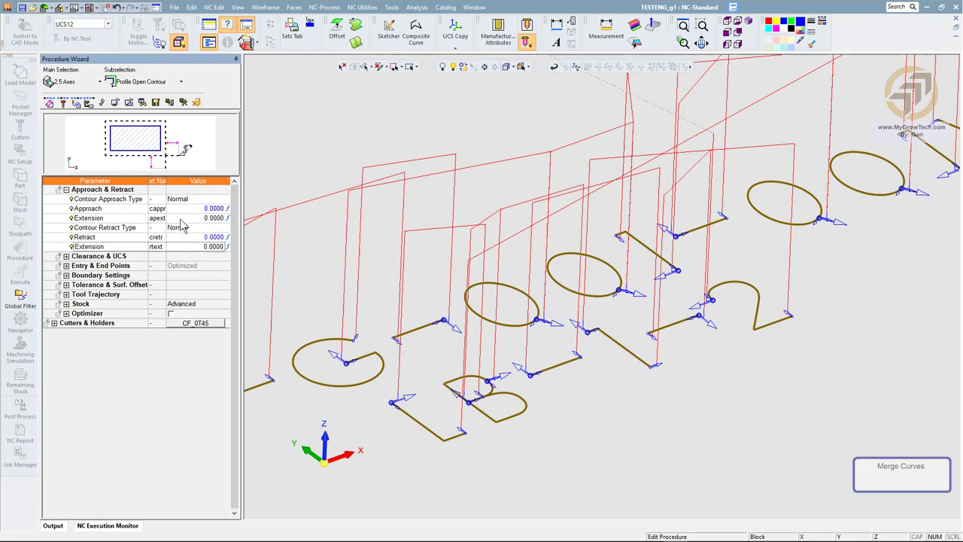
click(183, 101)
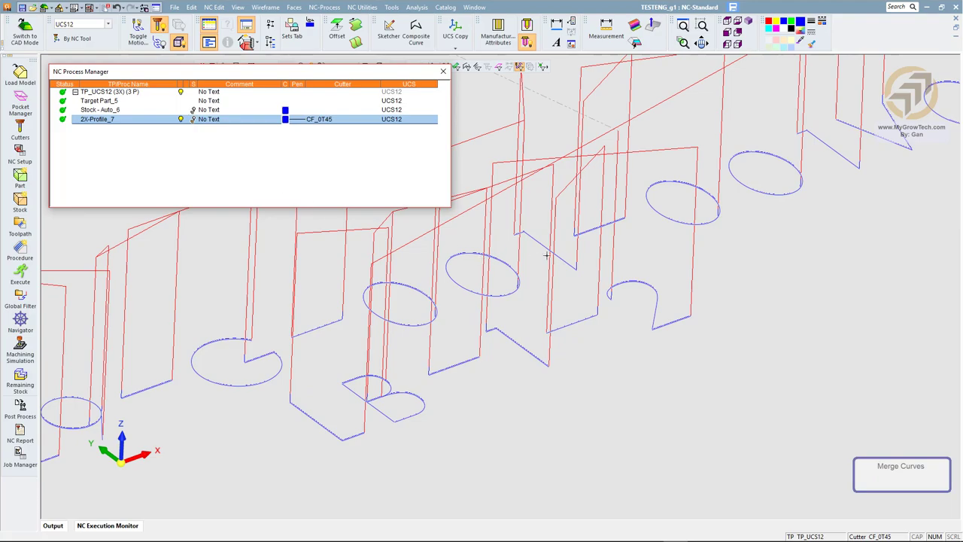
- Zoom out and back in to inspect the 2X-Profile_7 toolpath across all the lettering
scroll(547, 256, down, 5)
scroll(535, 282, down, 2)
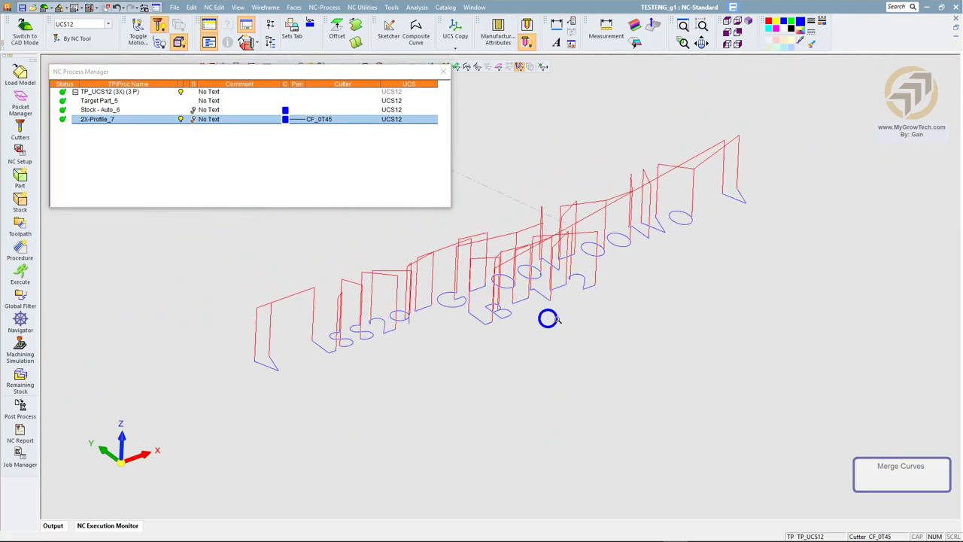
scroll(549, 319, up, 1)
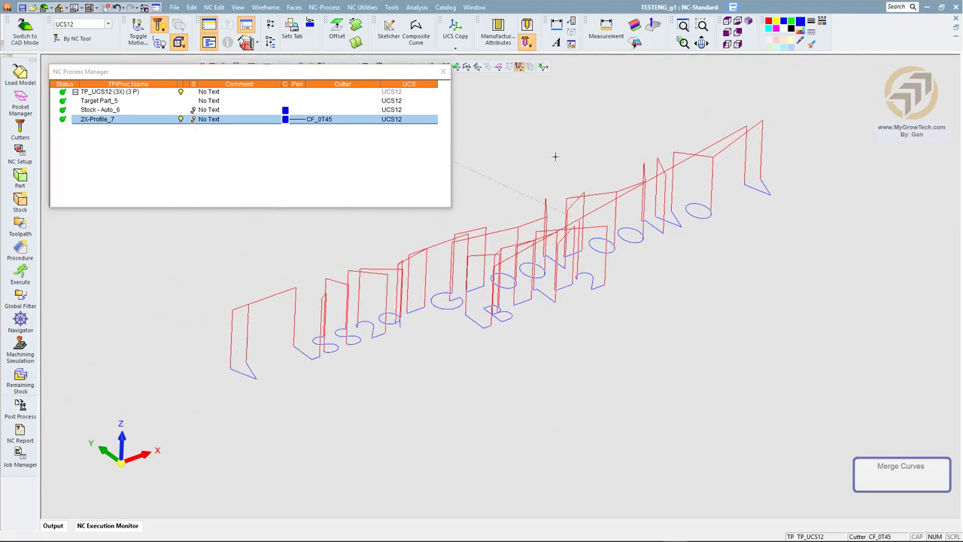